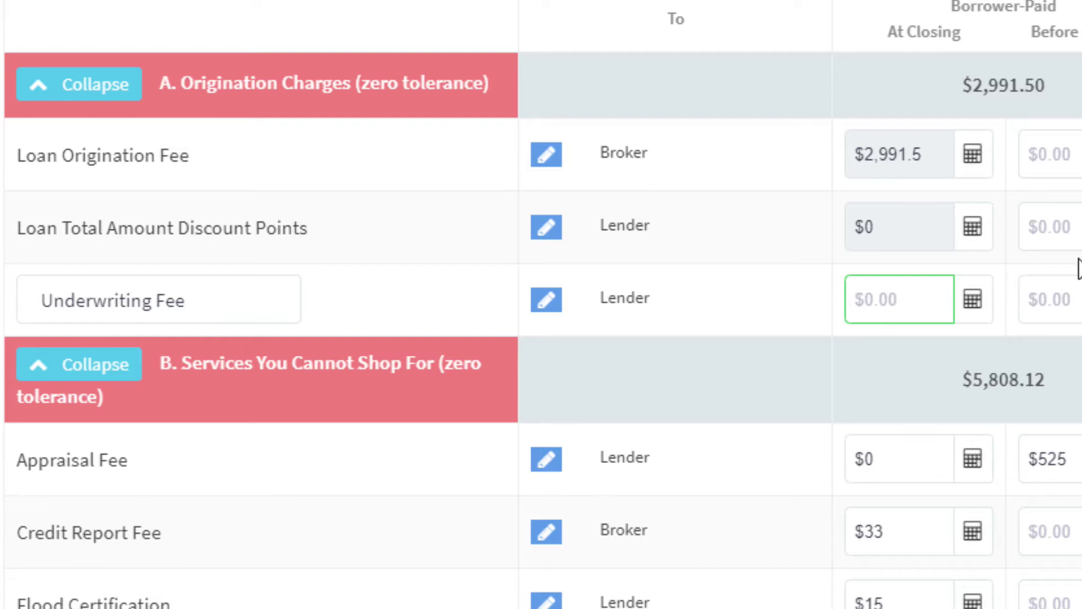
scroll(729, 263, down, 2)
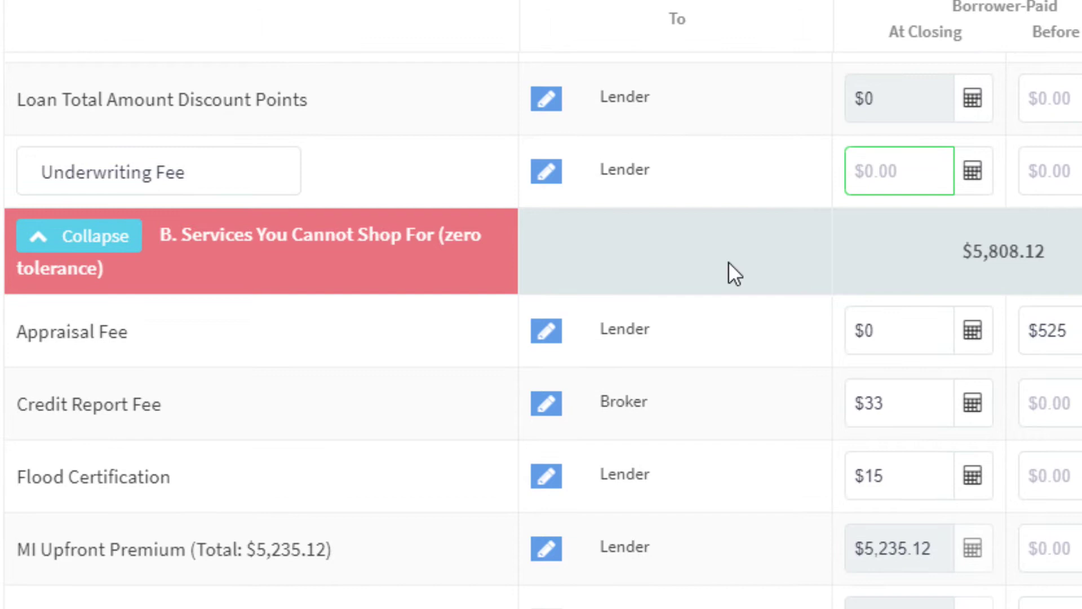
click(874, 174)
text(9900)
key(BackSpace)
key(BackSpace)
key(BackSpace)
key(BackSpace)
Review the borrower-paid fees in sections B through F, from services that cannot be shopped for to the prepaids.
scroll(543, 331, down, 5)
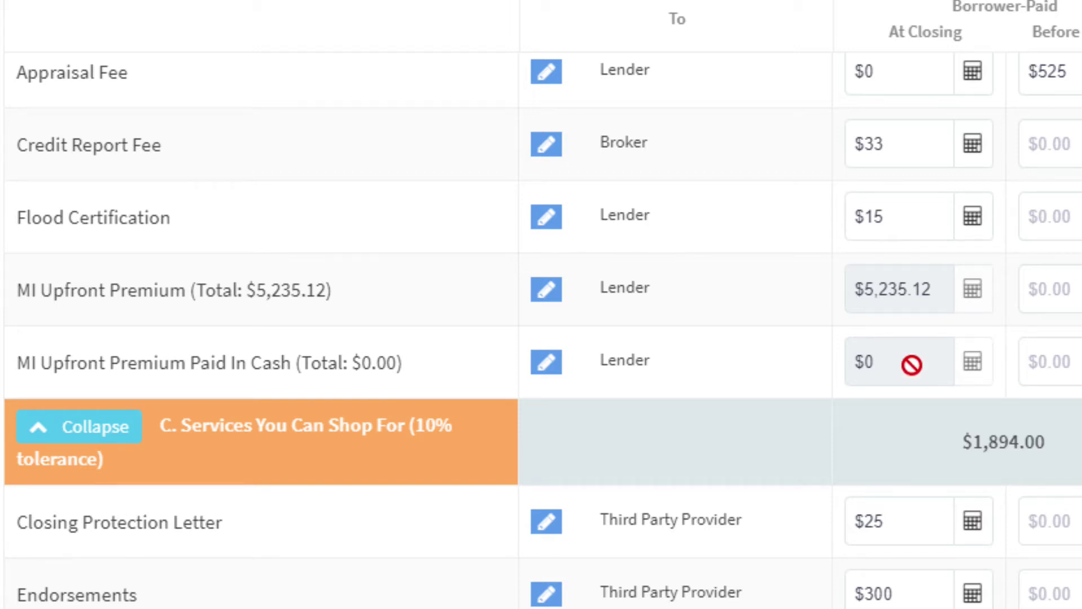
scroll(911, 364, down, 6)
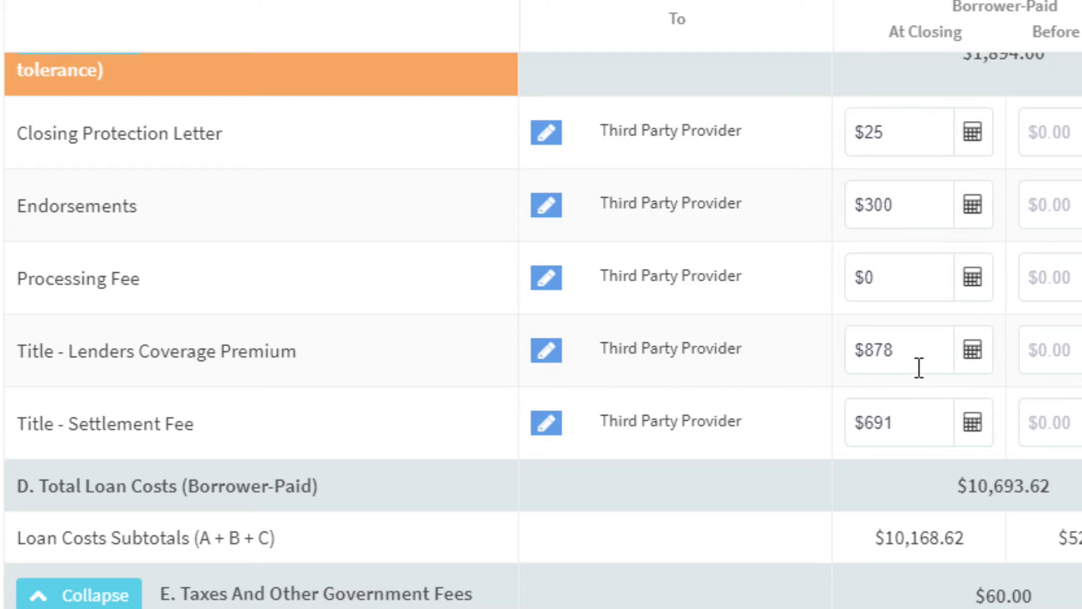
scroll(919, 367, down, 2)
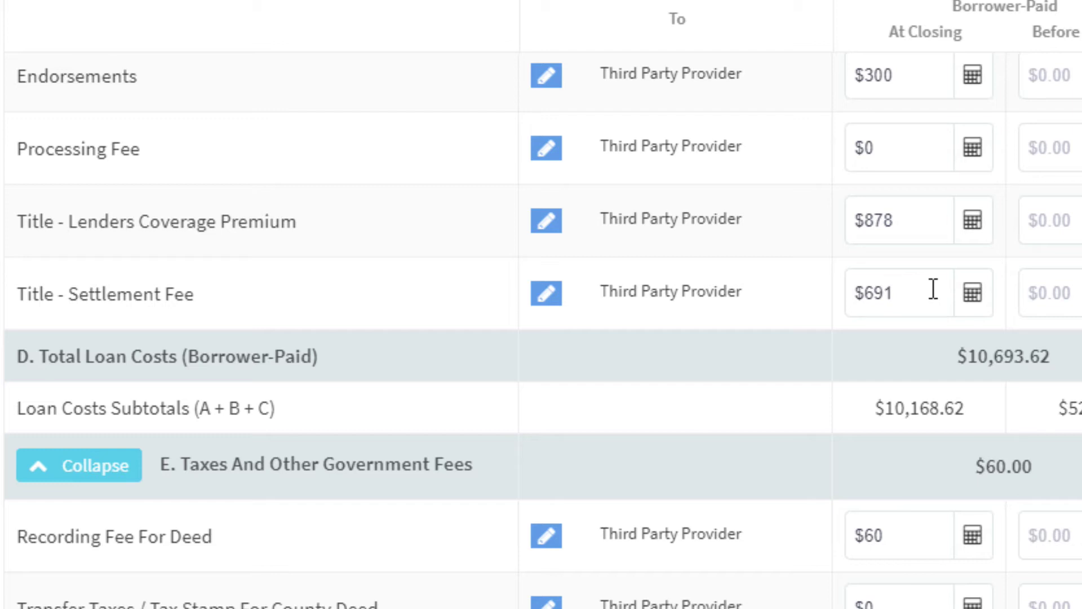
scroll(933, 289, down, 5)
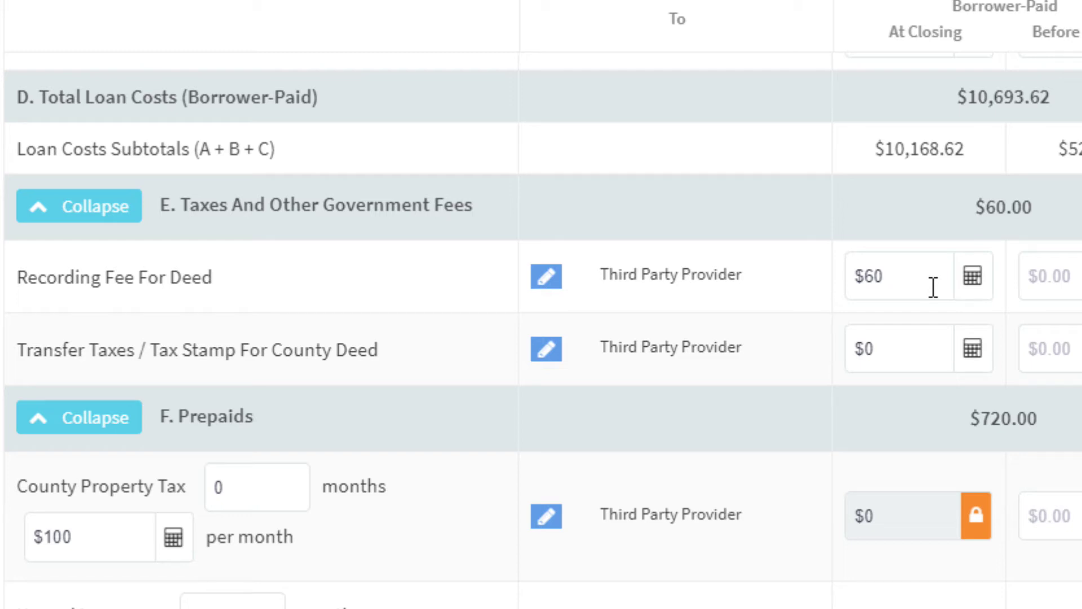
scroll(933, 287, down, 2)
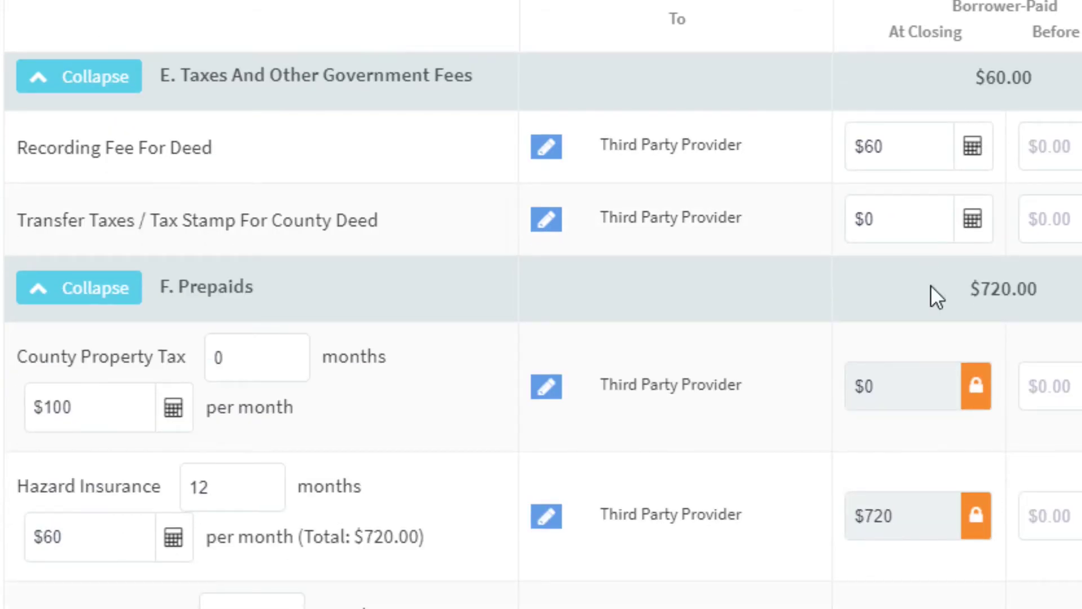
scroll(931, 285, down, 2)
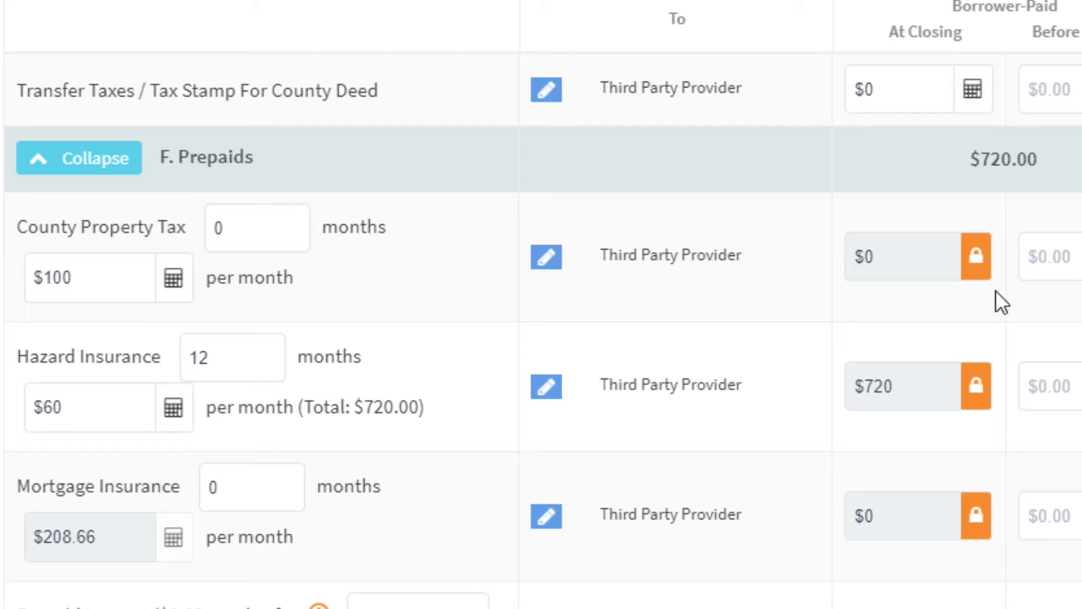
scroll(996, 290, down, 2)
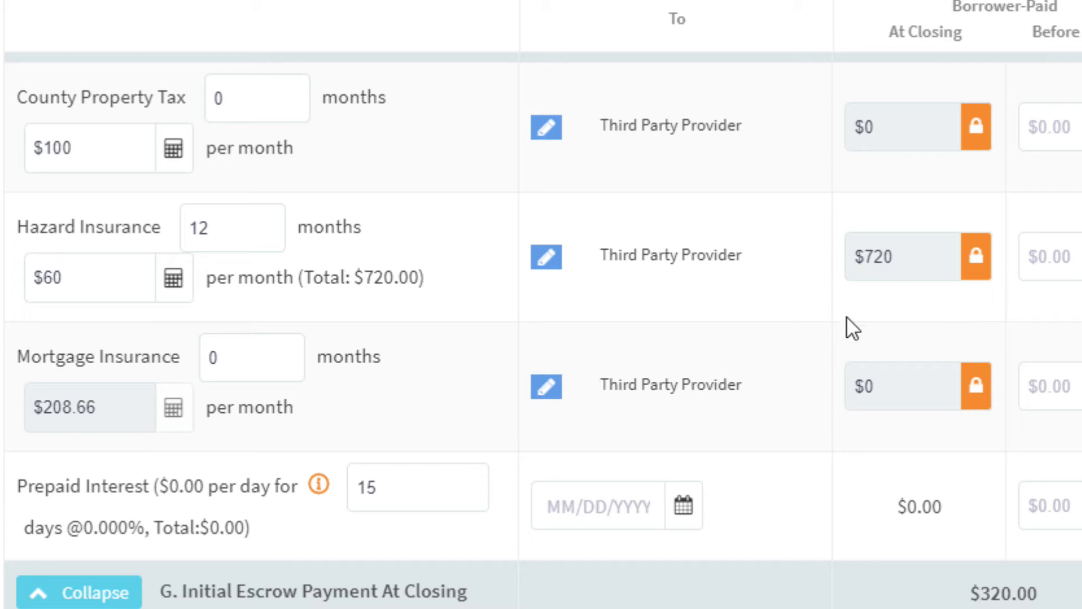
Set the number of prepaid interest days in the Prepaids section to 1.
scroll(847, 318, down, 4)
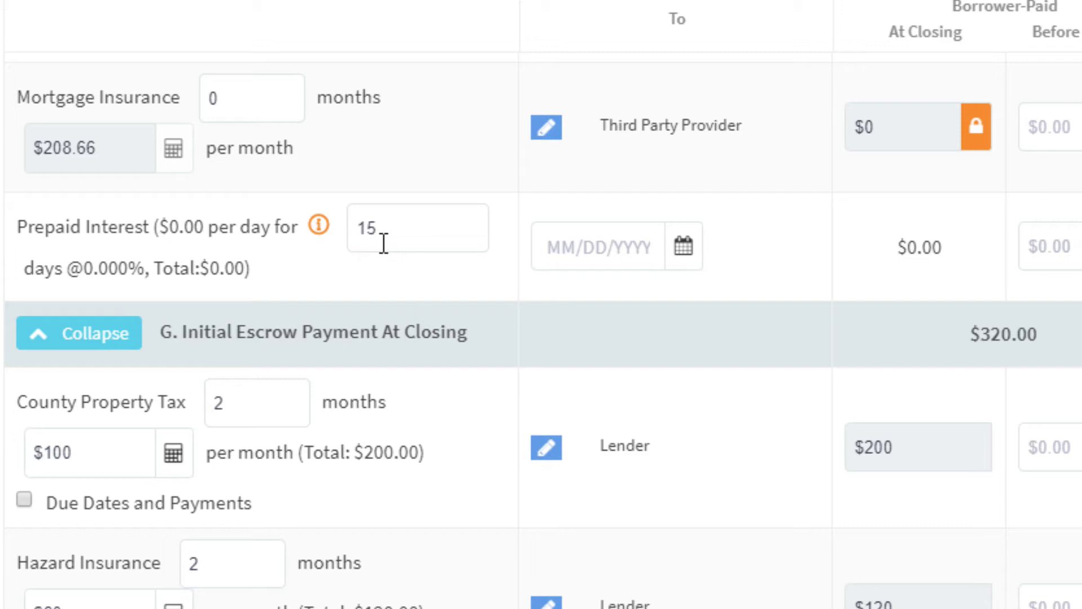
double_click(384, 243)
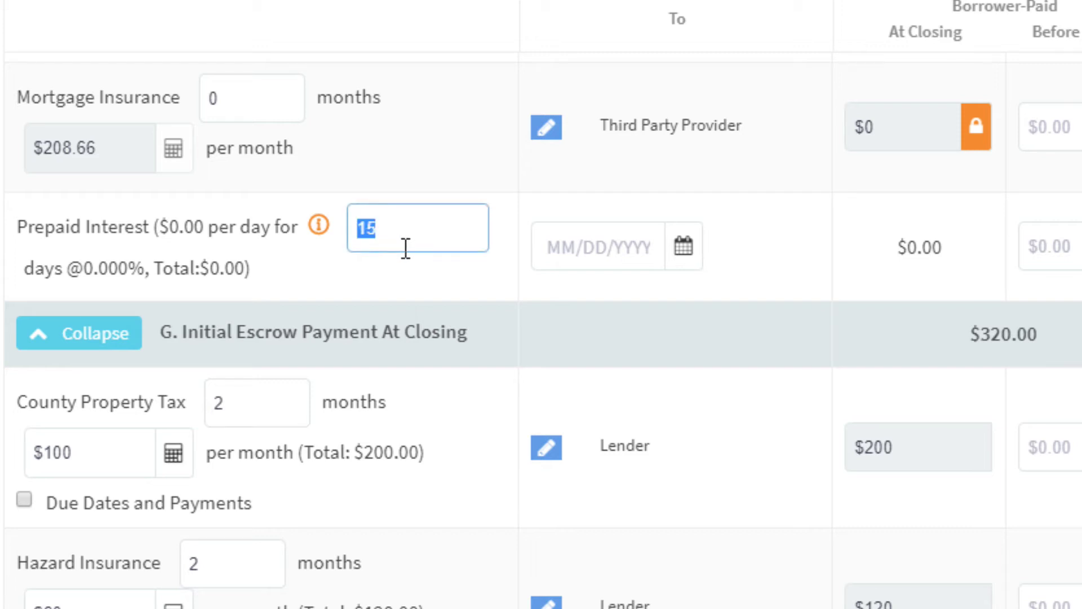
text(1)
key(Tab)
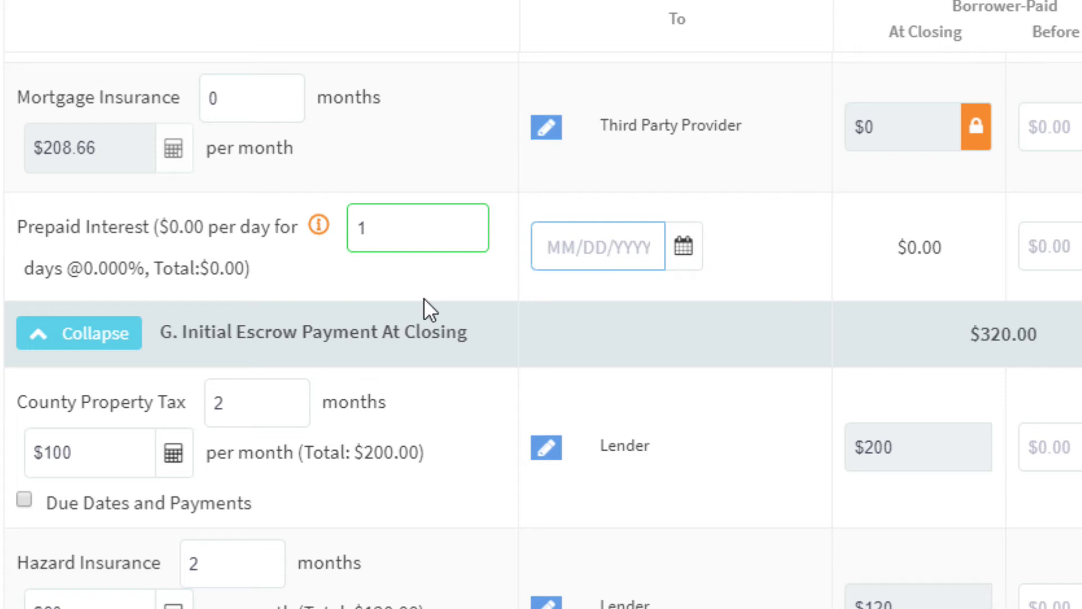
Review the initial escrow payments and the Other section, including the homeowners association dues and total closing costs.
scroll(607, 265, down, 5)
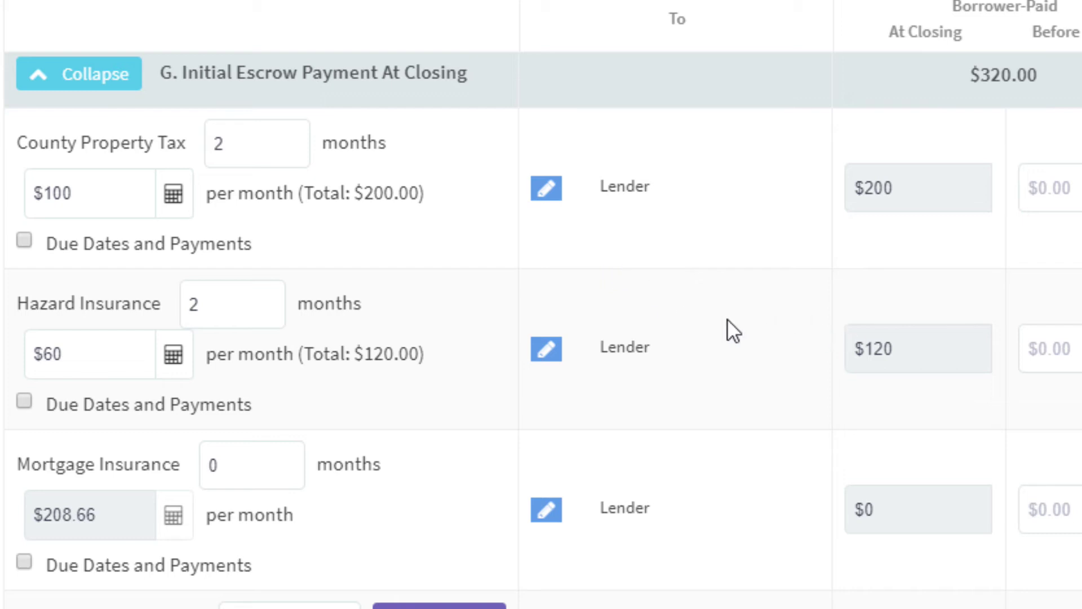
key(ctrl+minus)
scroll(726, 319, down, 1)
key(ctrl+plus)
scroll(648, 294, down, 3)
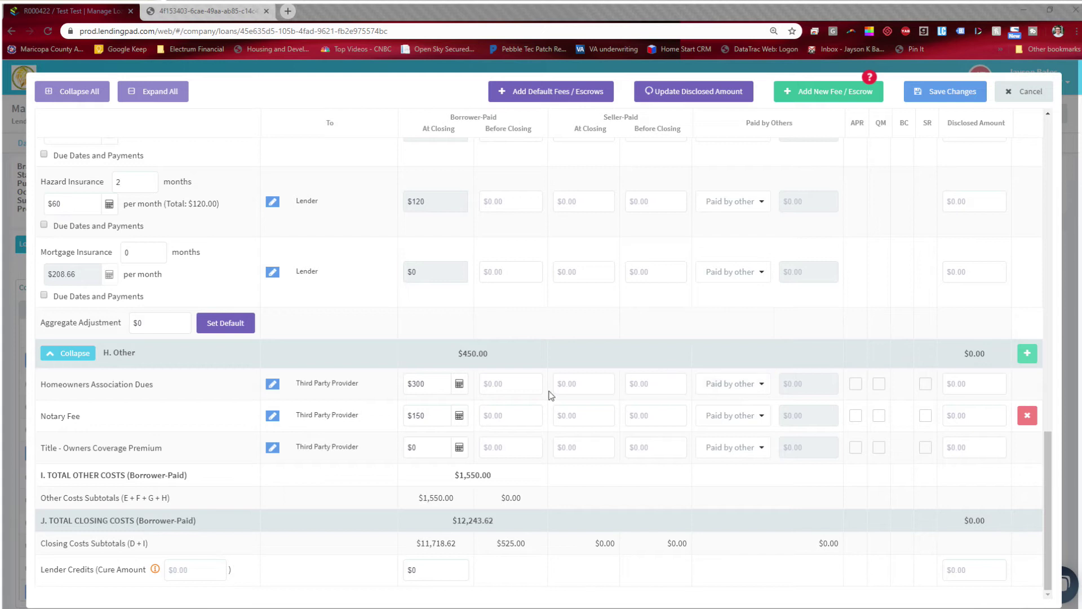
click(425, 383)
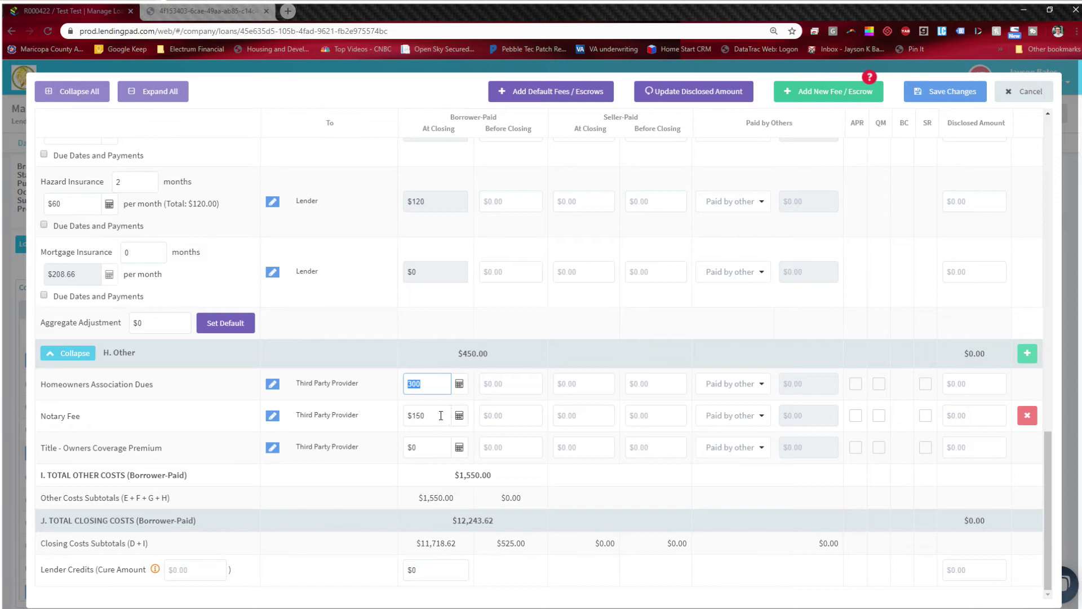
key(Tab)
Switch to the Fees Worksheet PDF and examine its itemized charges and the estimated funds needed to close.
click(212, 11)
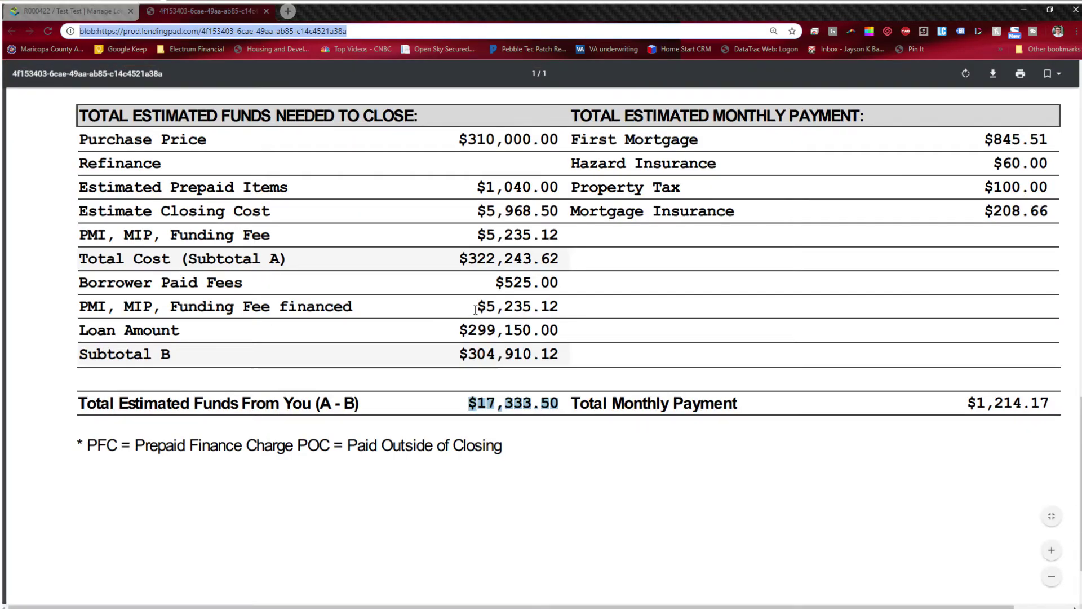
scroll(475, 305, up, 20)
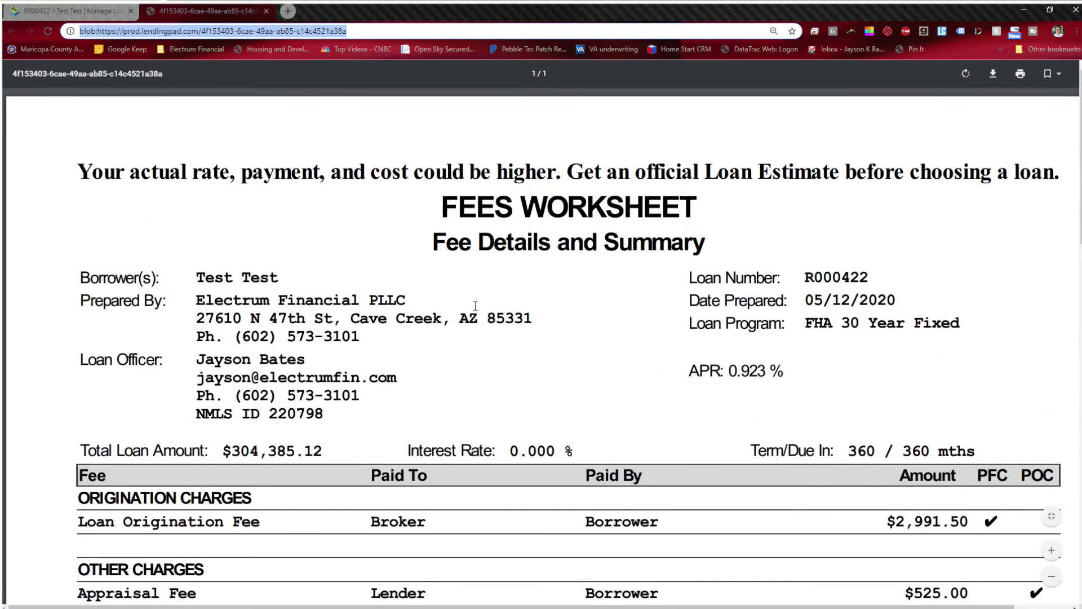
scroll(475, 306, down, 5)
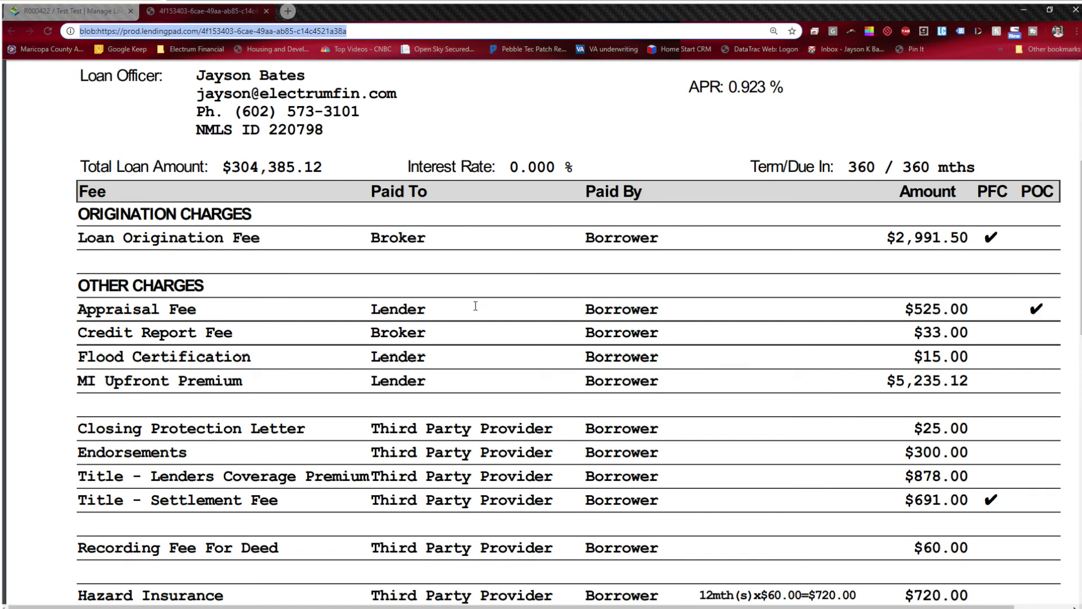
scroll(475, 306, down, 1)
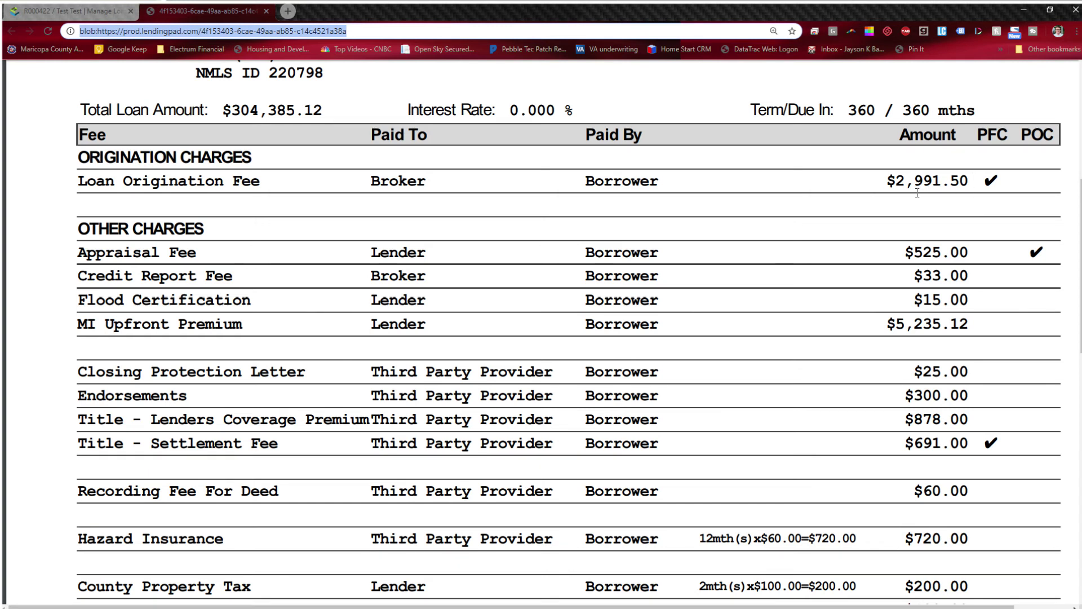
scroll(806, 271, down, 5)
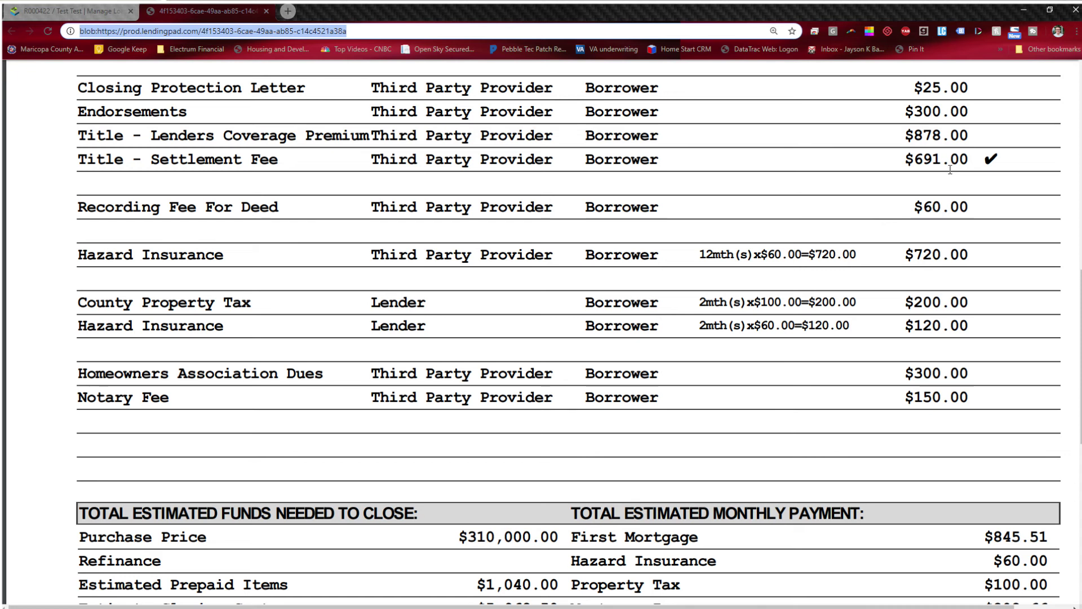
scroll(950, 169, up, 3)
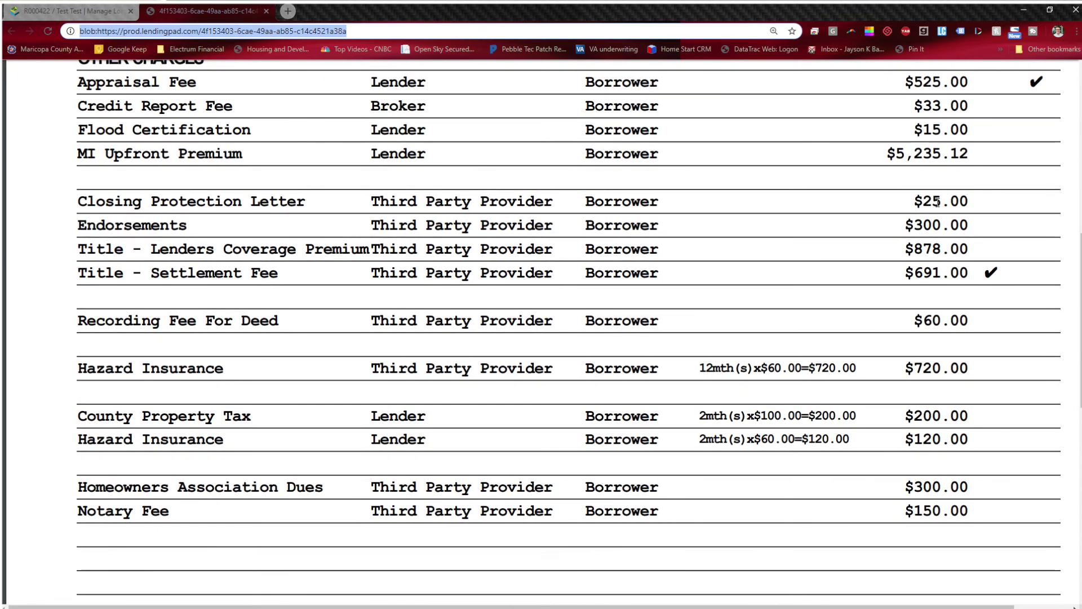
scroll(938, 204, down, 3)
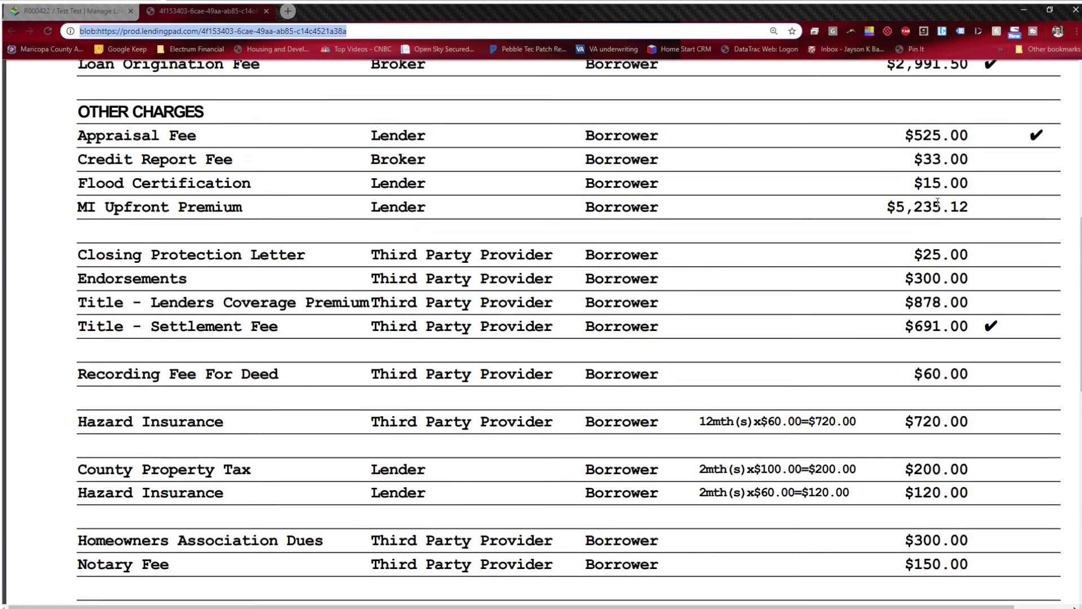
scroll(888, 214, down, 6)
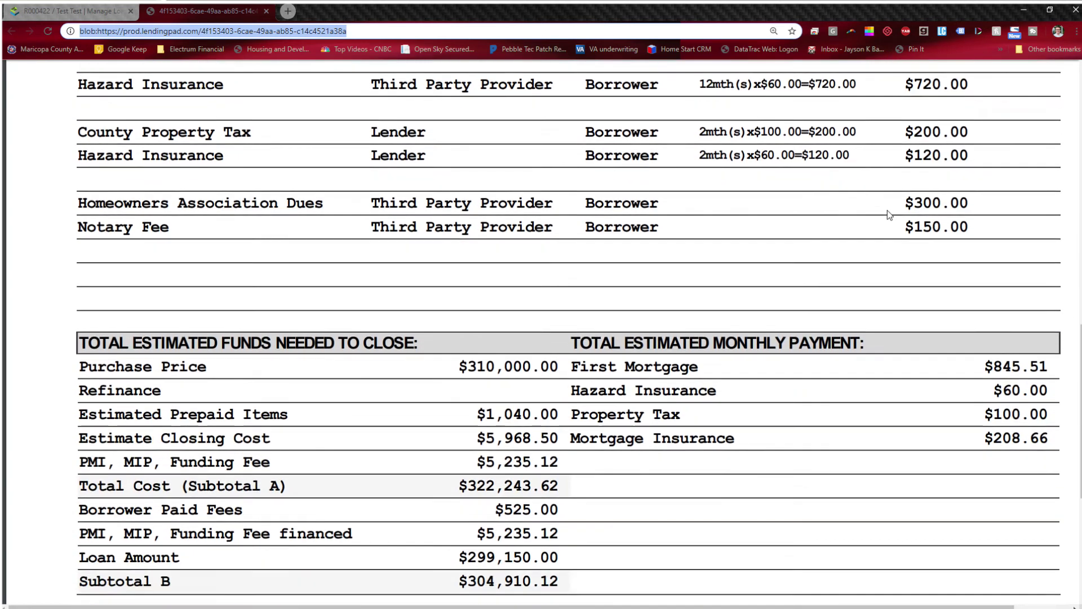
scroll(888, 214, down, 1)
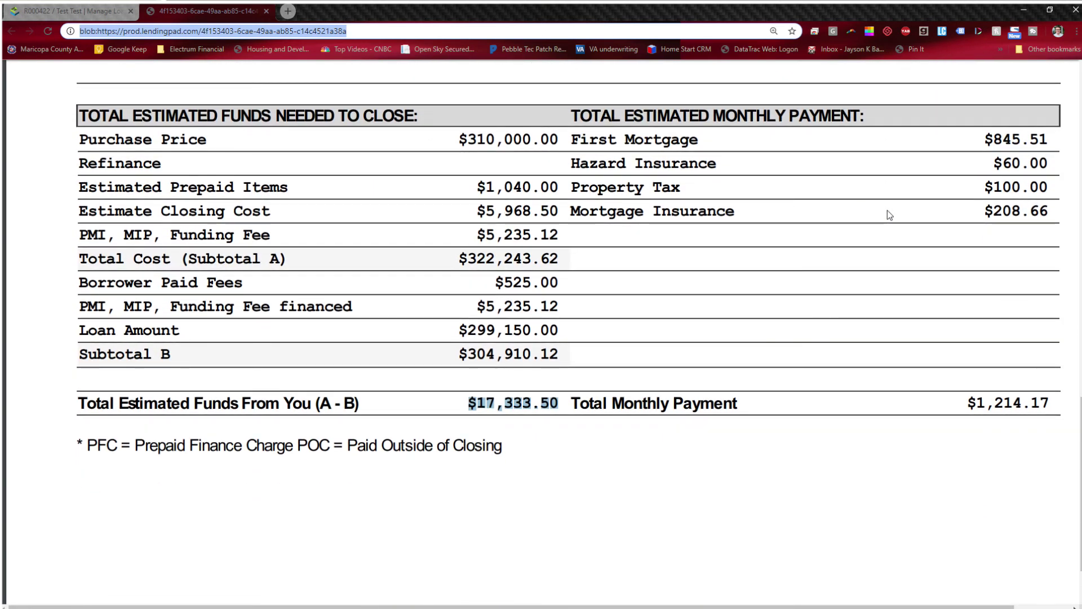
scroll(889, 215, up, 1)
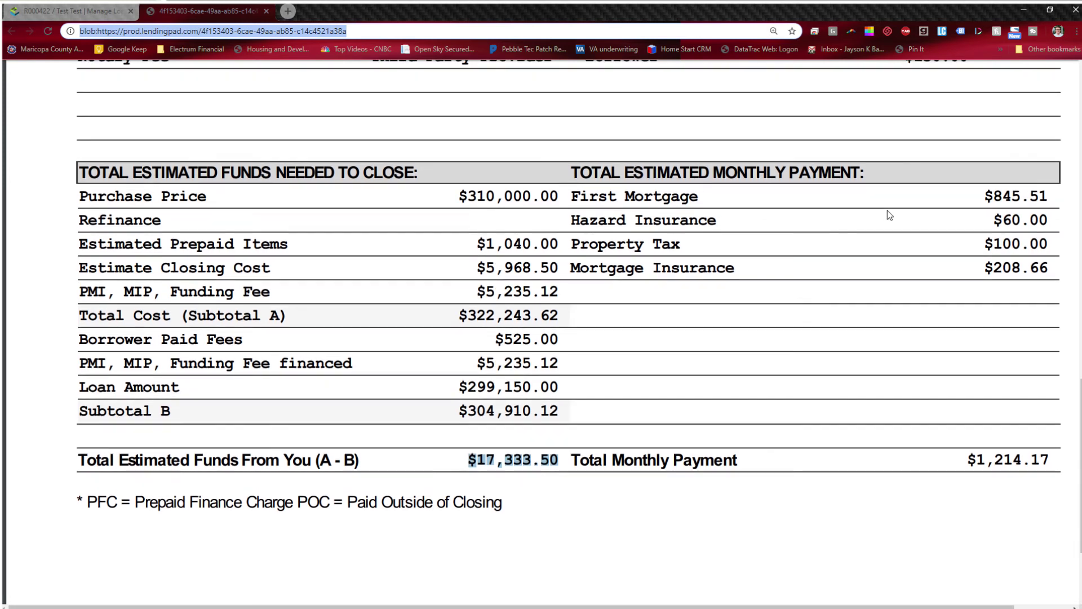
scroll(889, 215, down, 1)
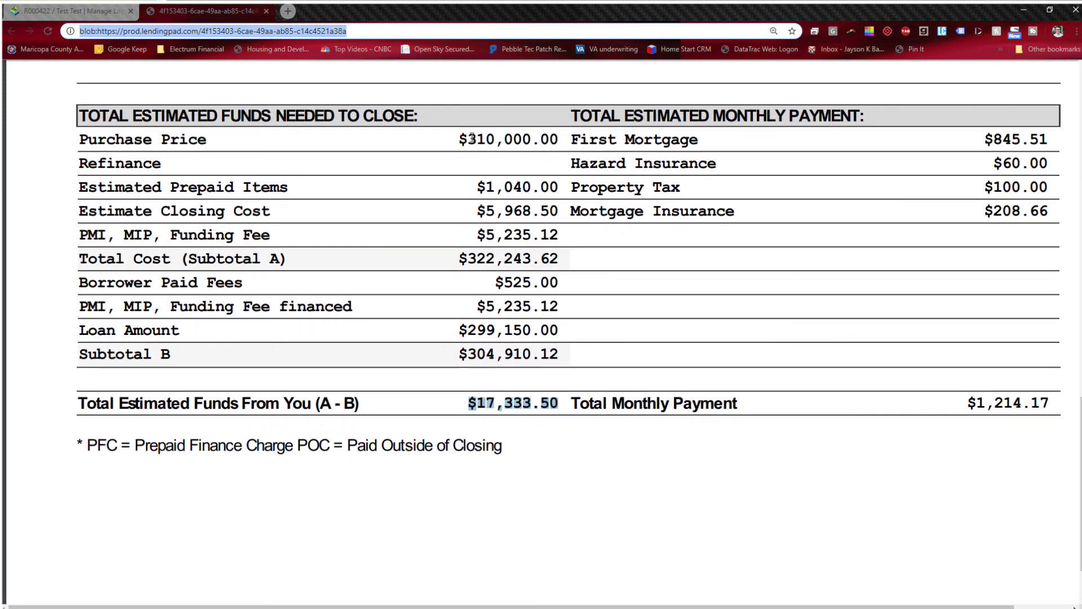
Highlight the purchase price, estimated prepaid items and estimated closing cost amounts in turn, checking the prepaids against the itemized fees.
drag(459, 139, 550, 141)
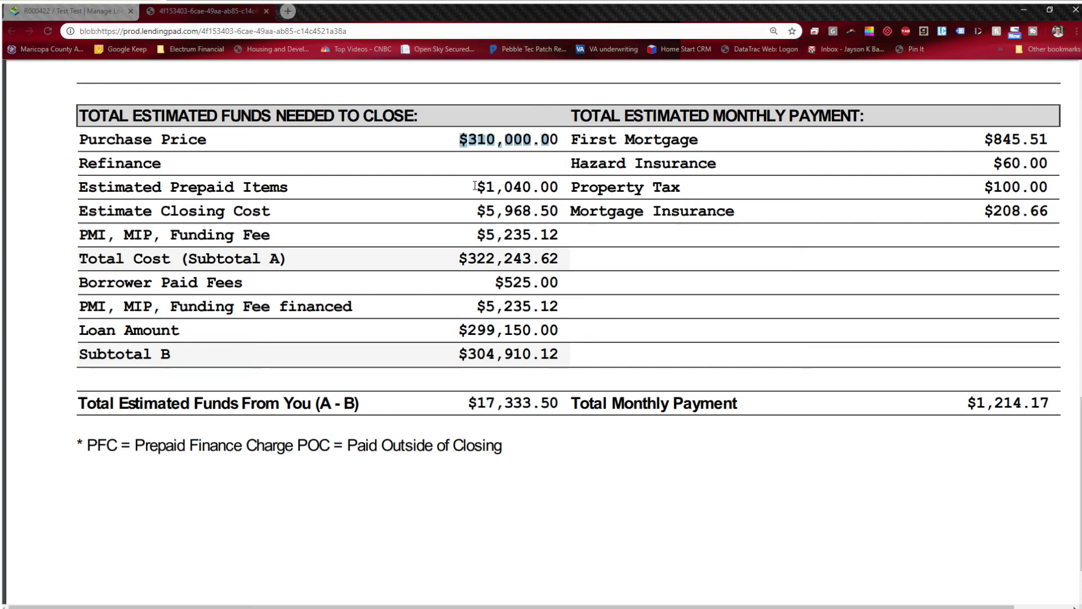
drag(475, 186, 558, 187)
scroll(538, 231, up, 6)
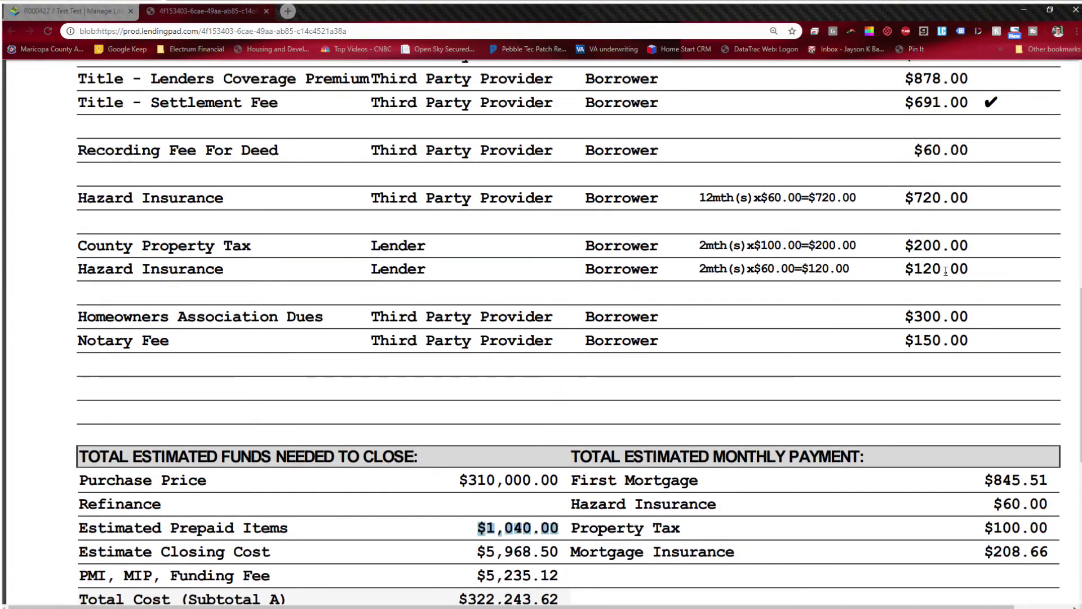
scroll(664, 333, down, 4)
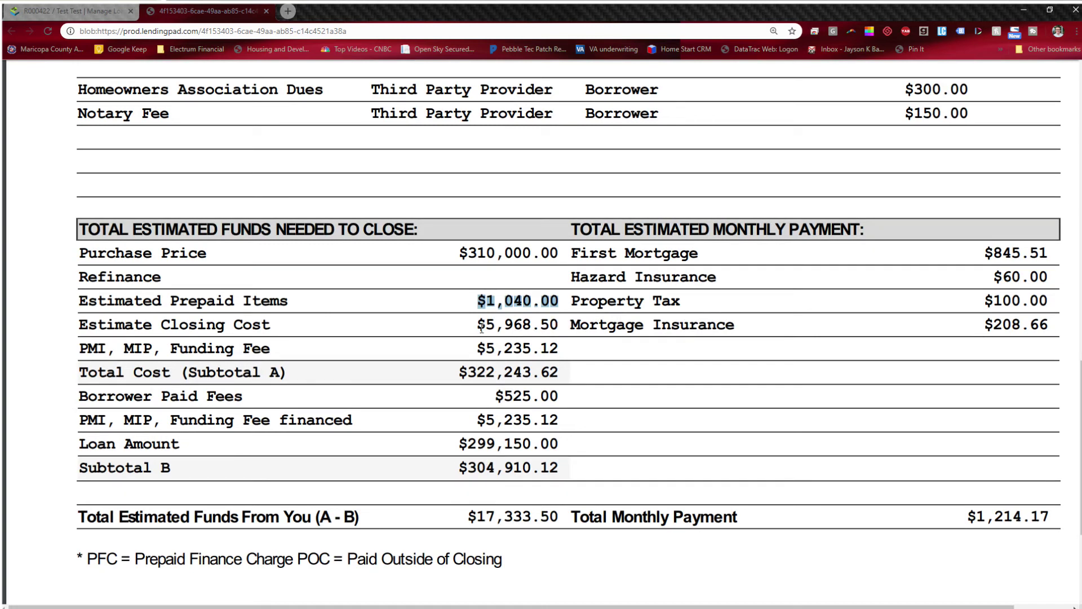
click(525, 323)
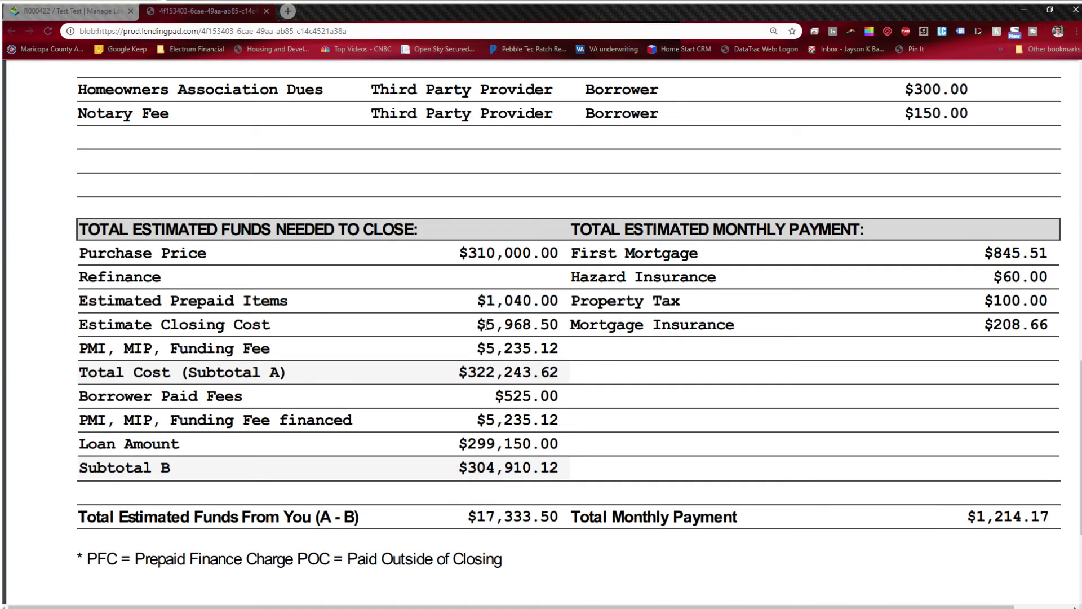
drag(478, 325, 552, 325)
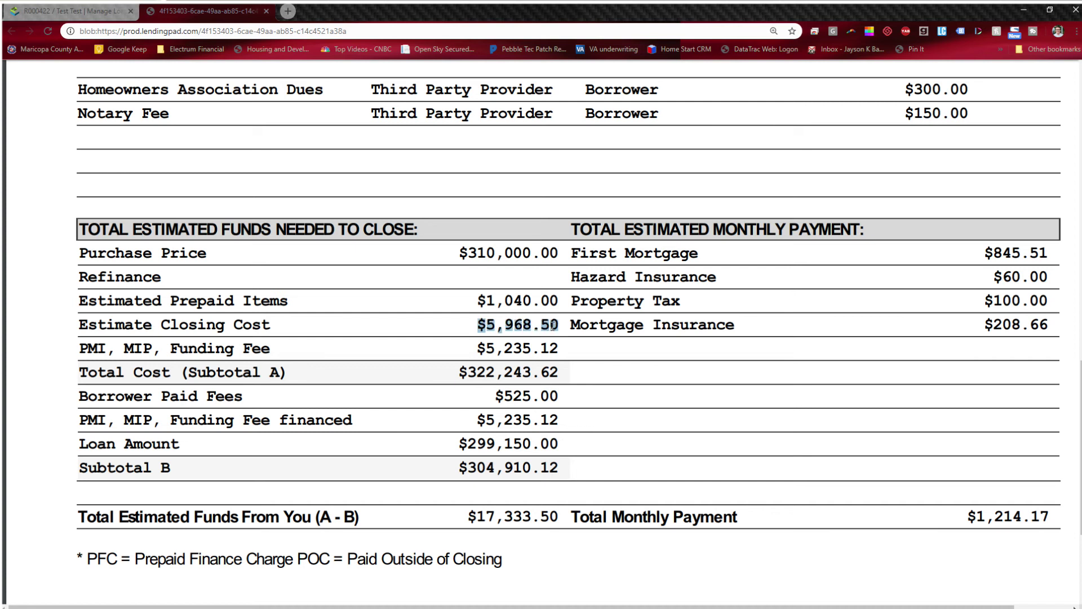